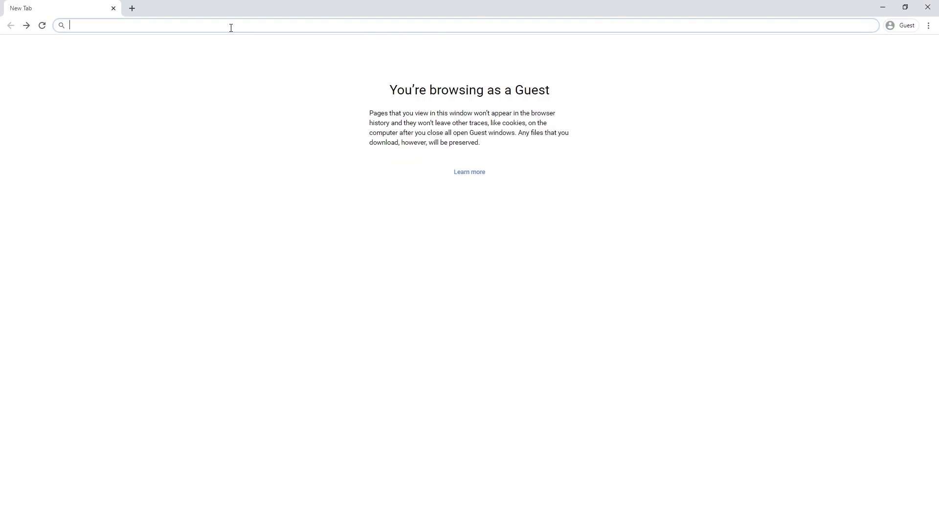
text(leica cycl)
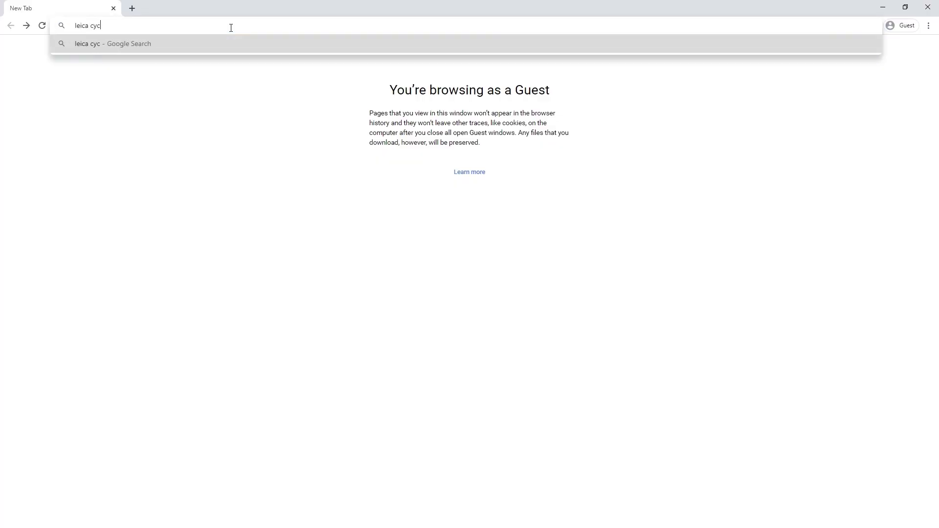
text(one cloud)
- Run the Google search for leica cyclone cloud to reach the Cyclone Cloud portal
key(Return)
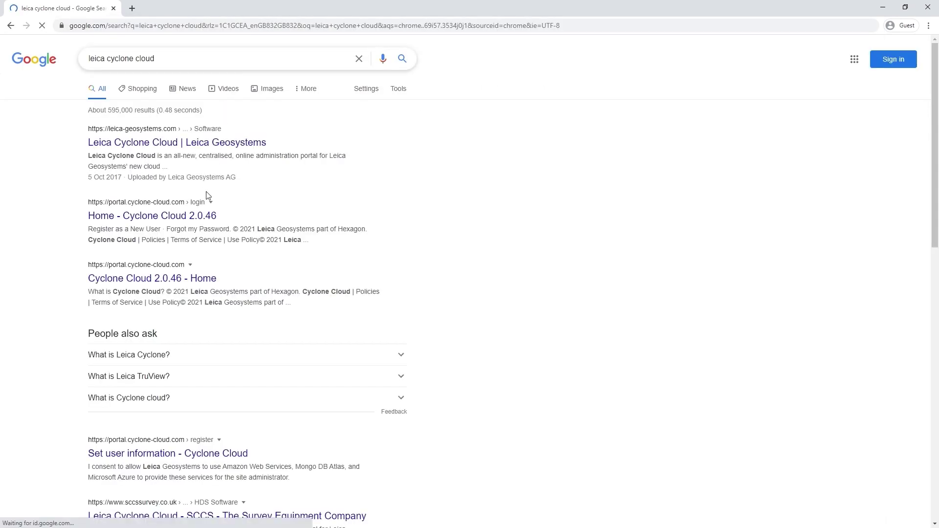
- Start registering a new Cyclone Cloud user with all four consents (age, cookies, data processing, contact sharing) set to Yes
click(197, 217)
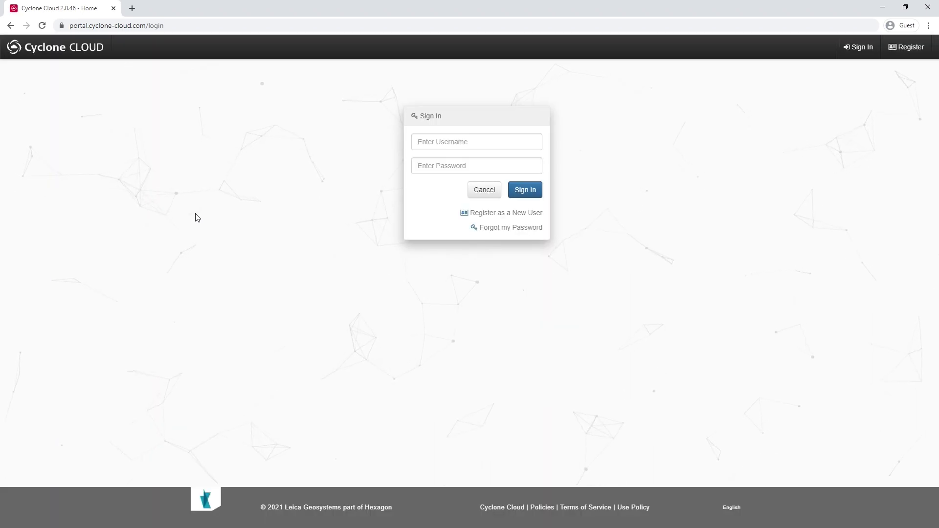
click(517, 218)
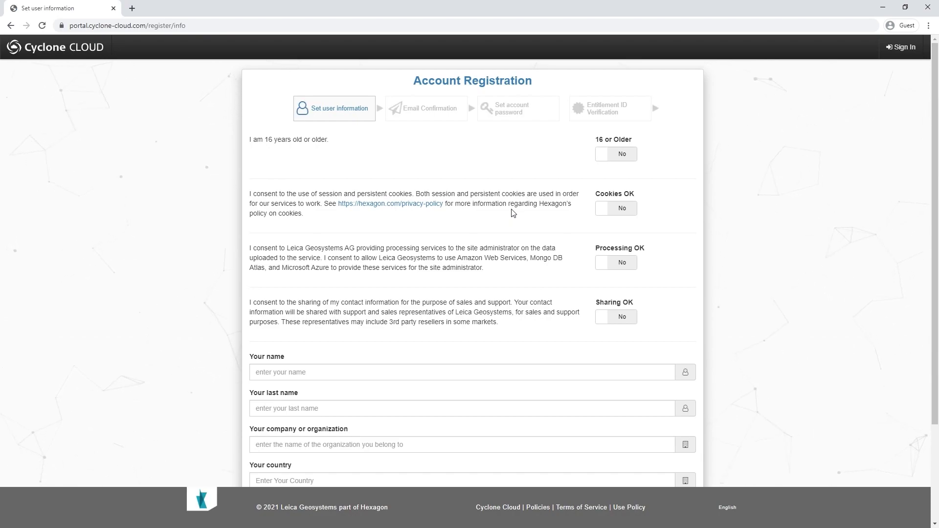
click(613, 159)
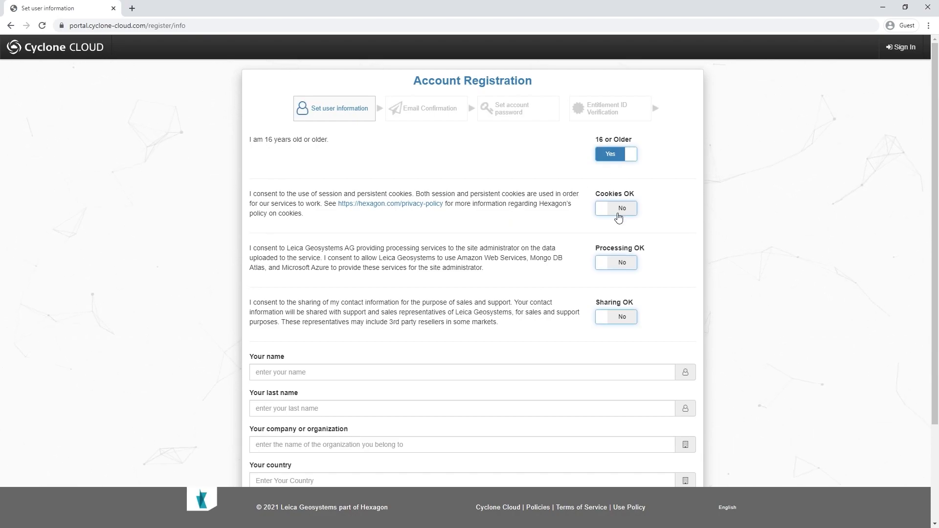
click(617, 209)
click(616, 264)
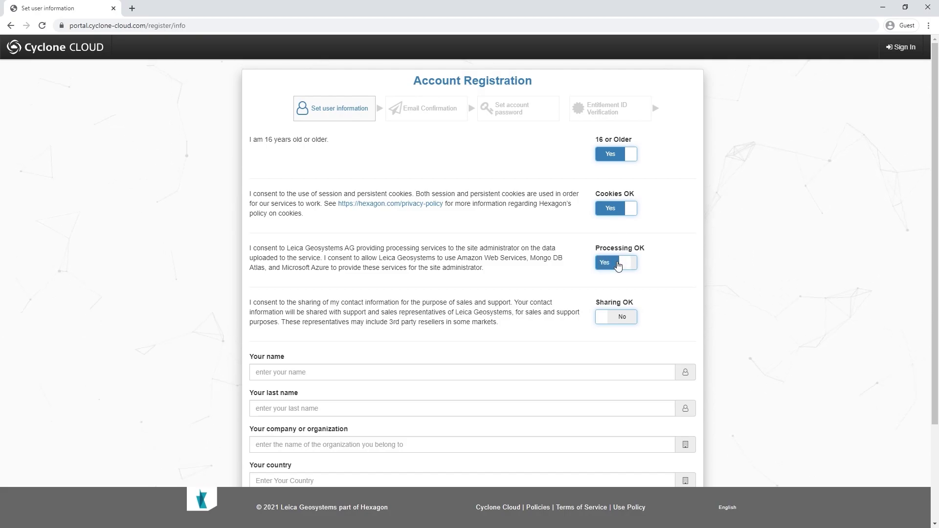
click(621, 317)
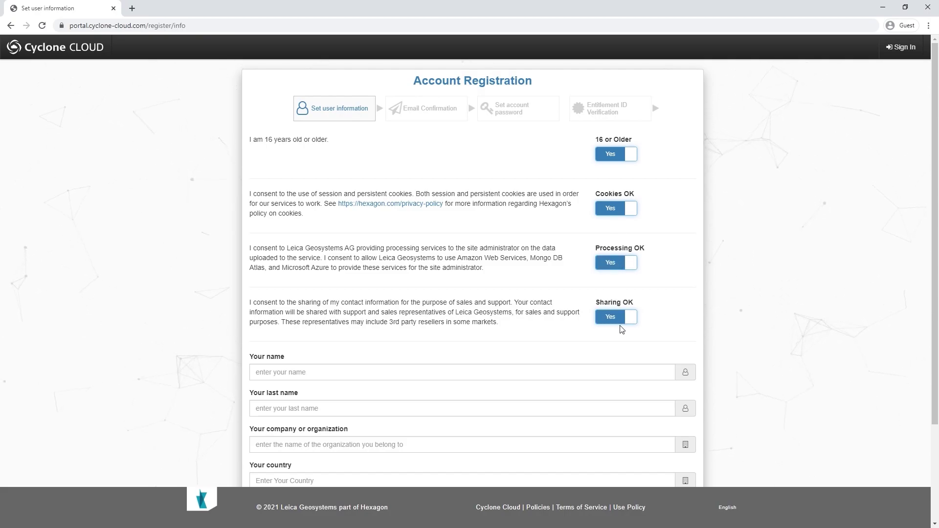
- Fill in first name, last name, company, country and email address on the registration form
click(578, 376)
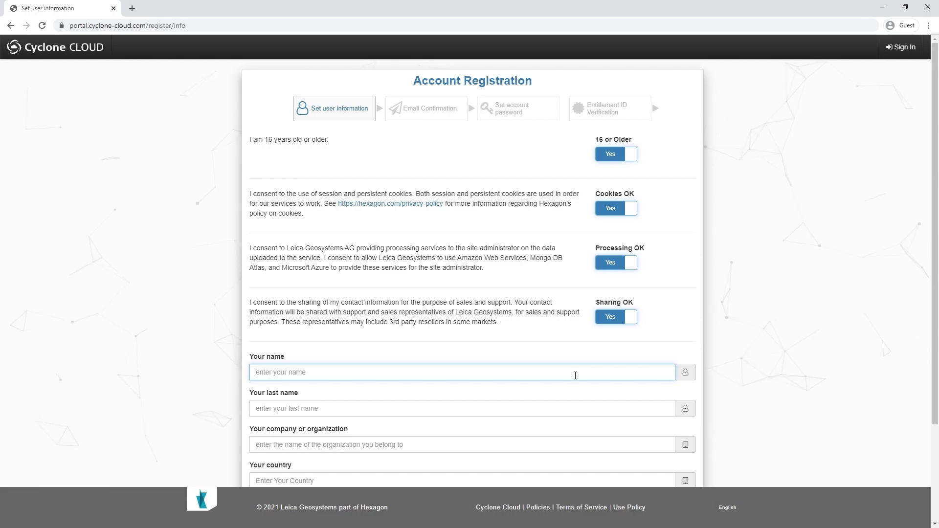
key(Tab)
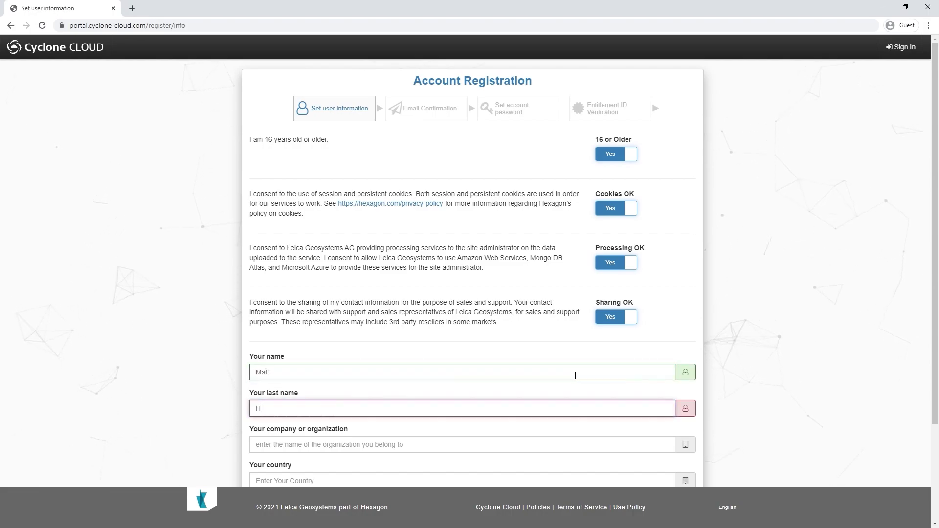
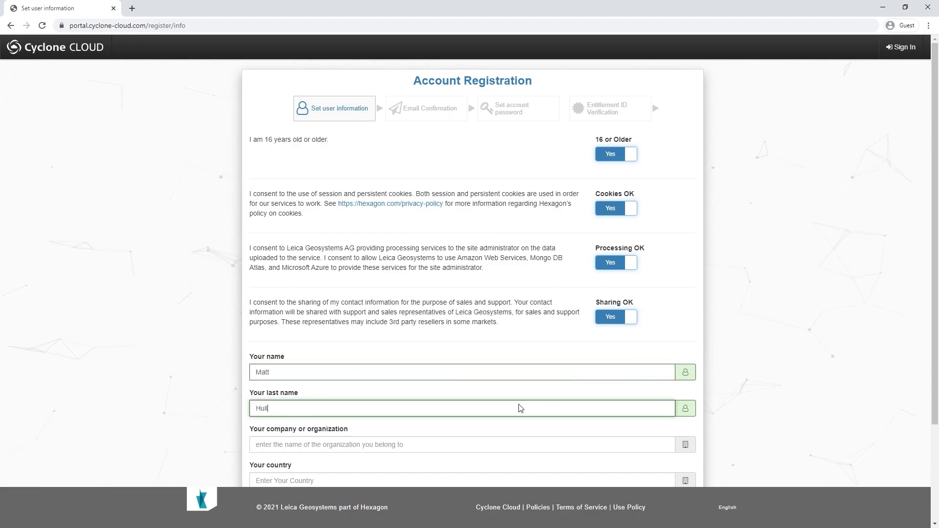
click(439, 444)
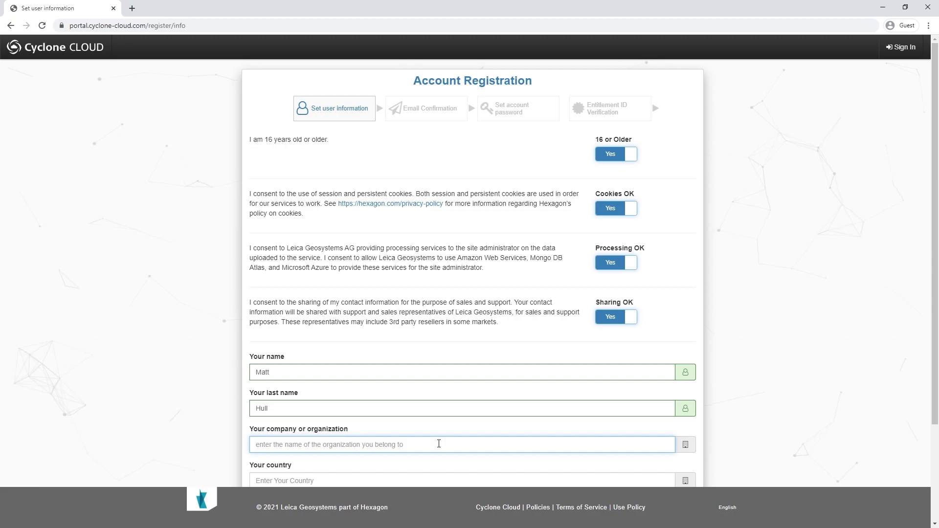
text(Leica Geosystems)
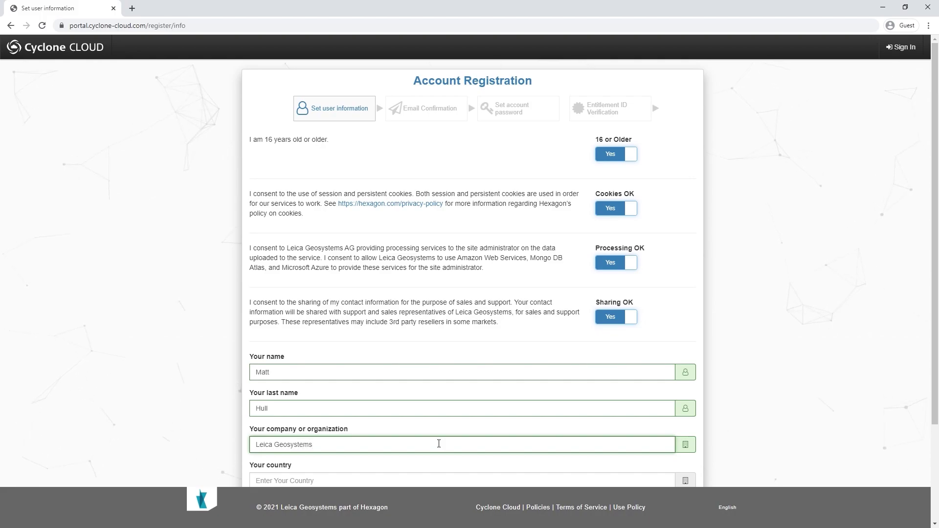
scroll(439, 444, down, 2)
click(314, 369)
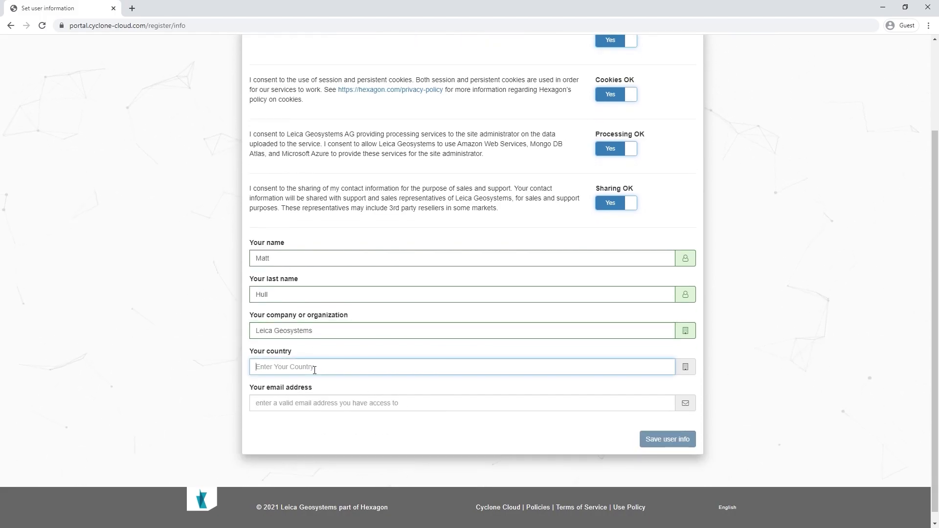
text(UK)
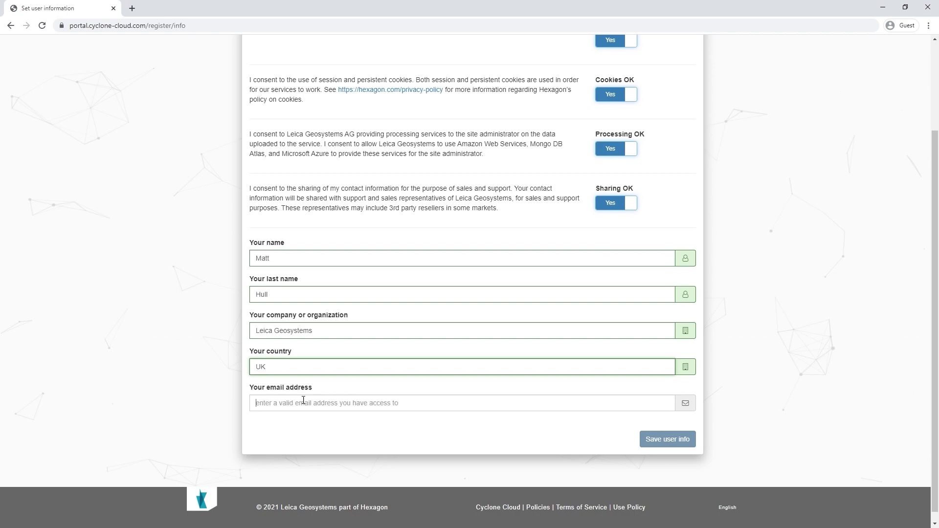
click(303, 399)
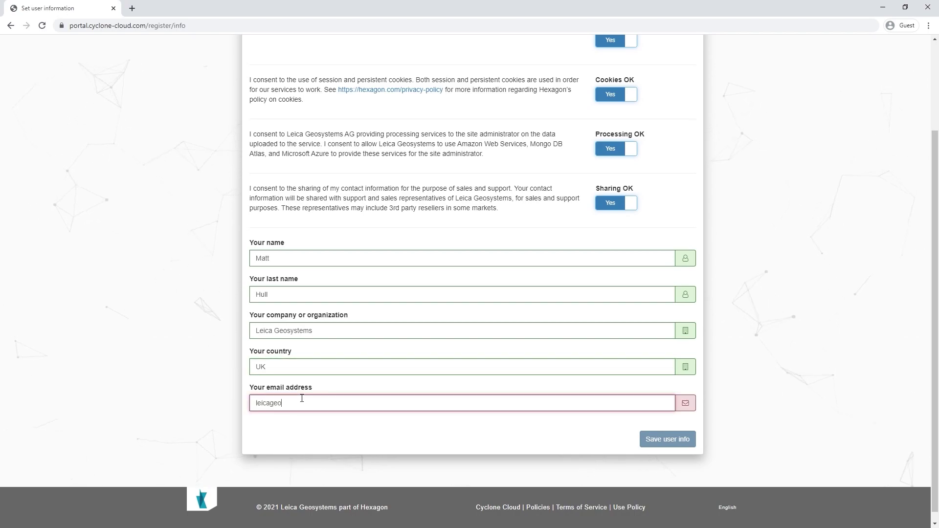
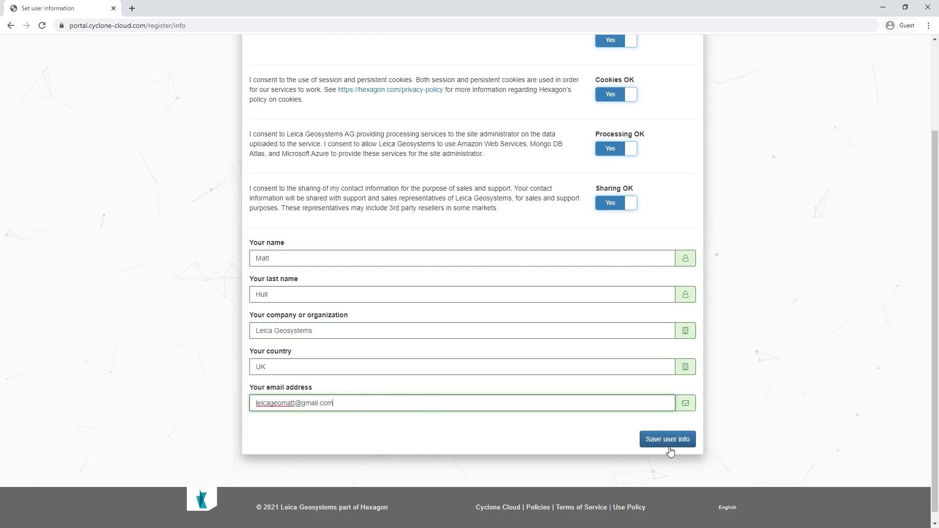
- Save the user info and paste the emailed verification code into the confirmation code field
click(678, 440)
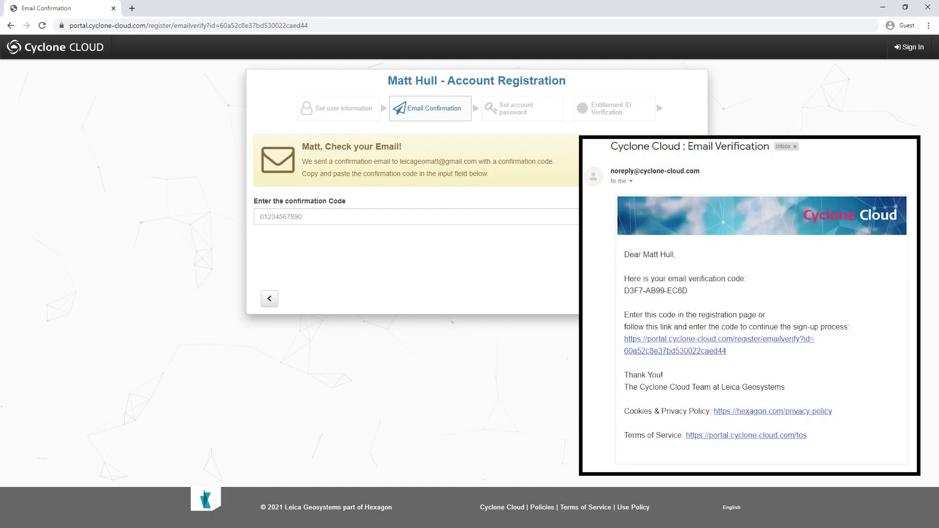
click(392, 216)
key(ctrl+v)
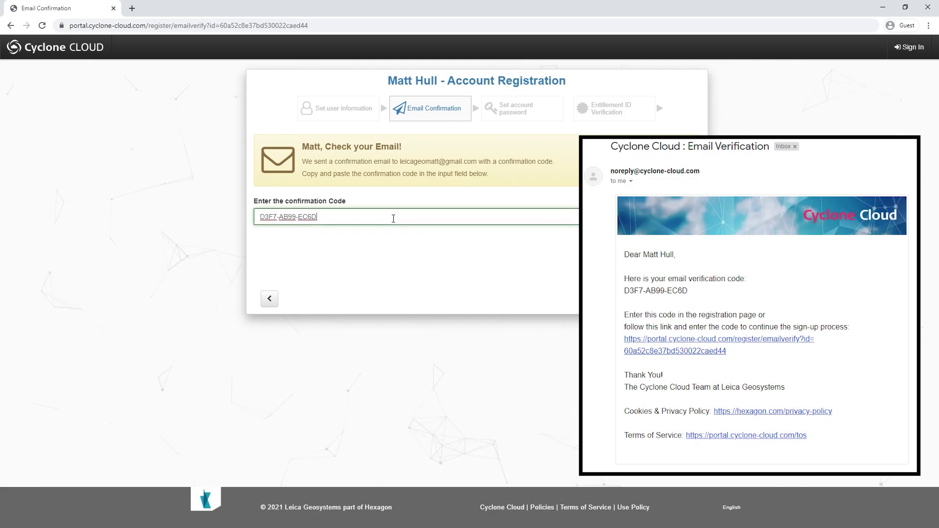
- Confirm the email, then enter a username and matching password in Password and Verify Password
click(674, 298)
click(300, 155)
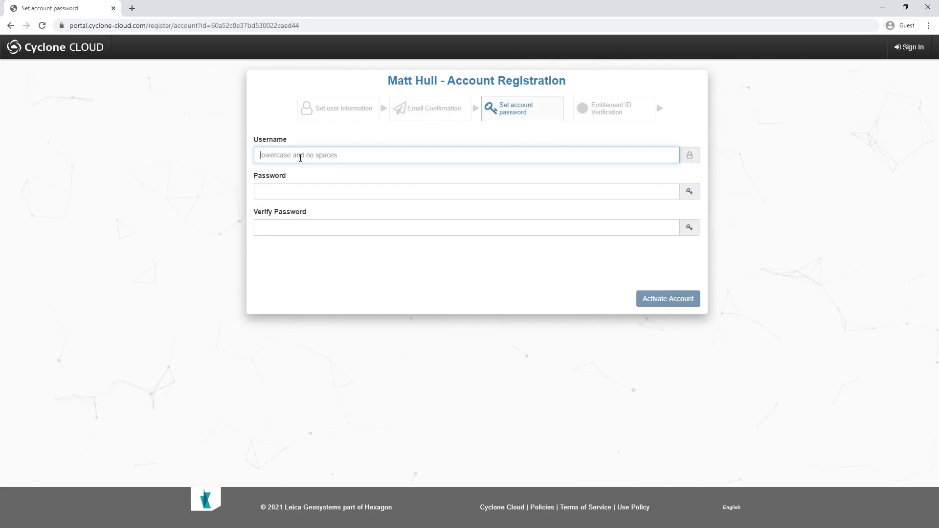
click(298, 185)
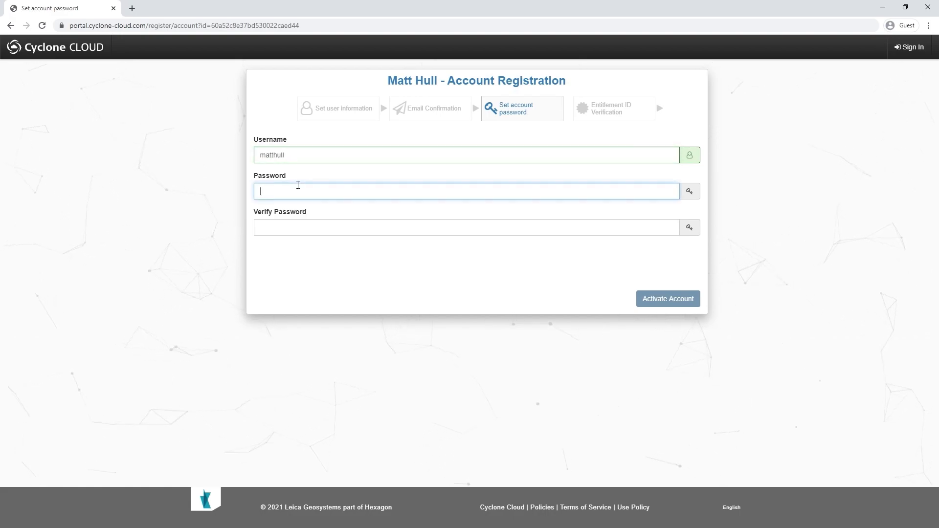
text(***)
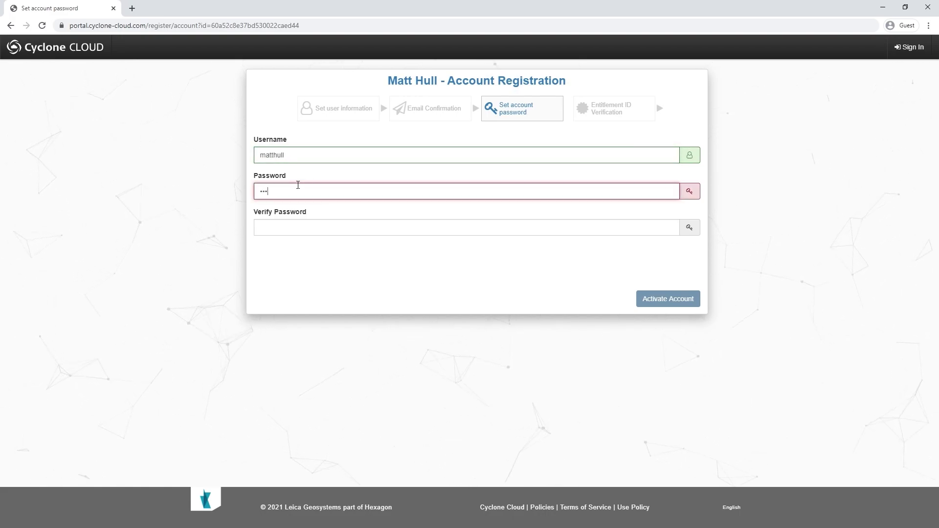
text(*******)
click(292, 230)
text(**)
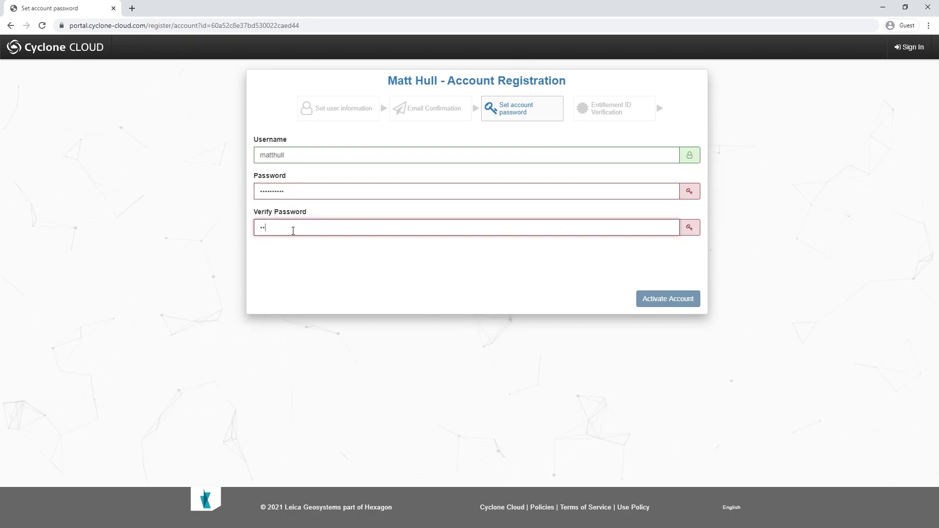
text(*****)
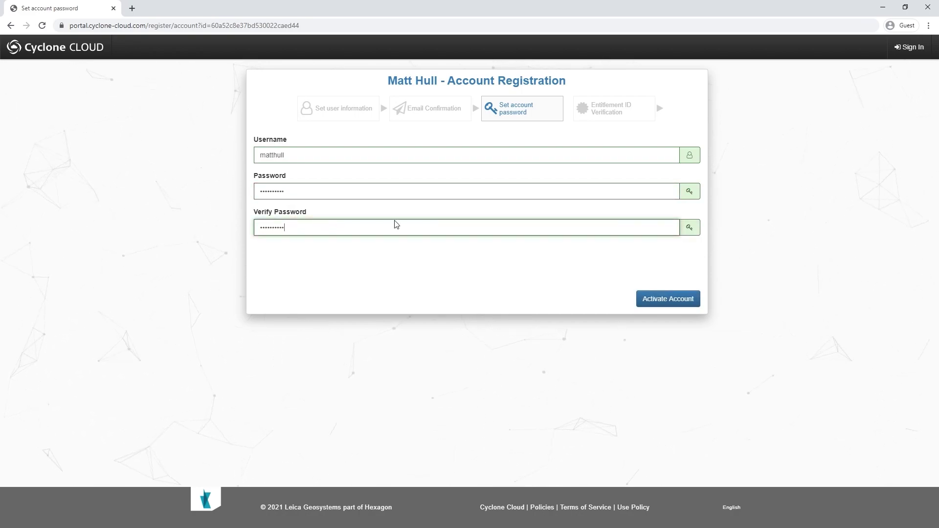
click(642, 302)
- Activate the account and paste the certificate's Entitlement ID into the EID field
click(648, 303)
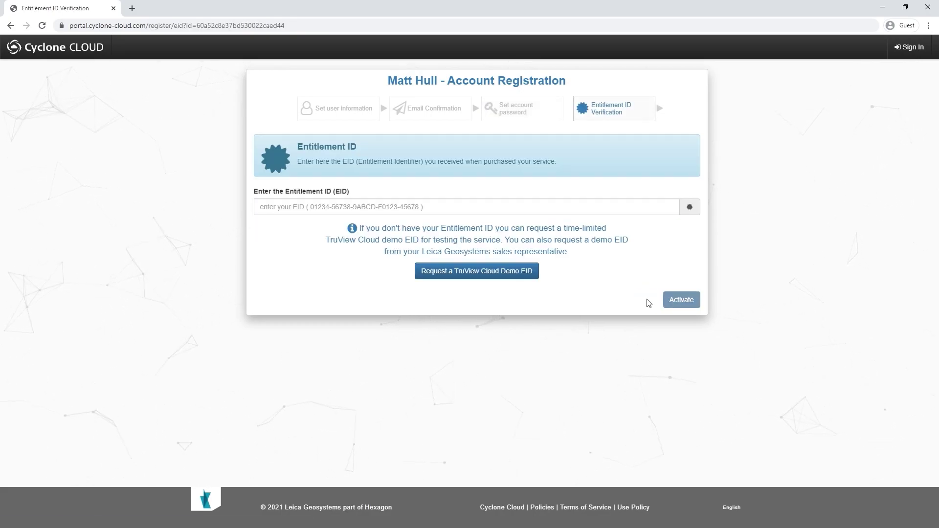
key(Tab)
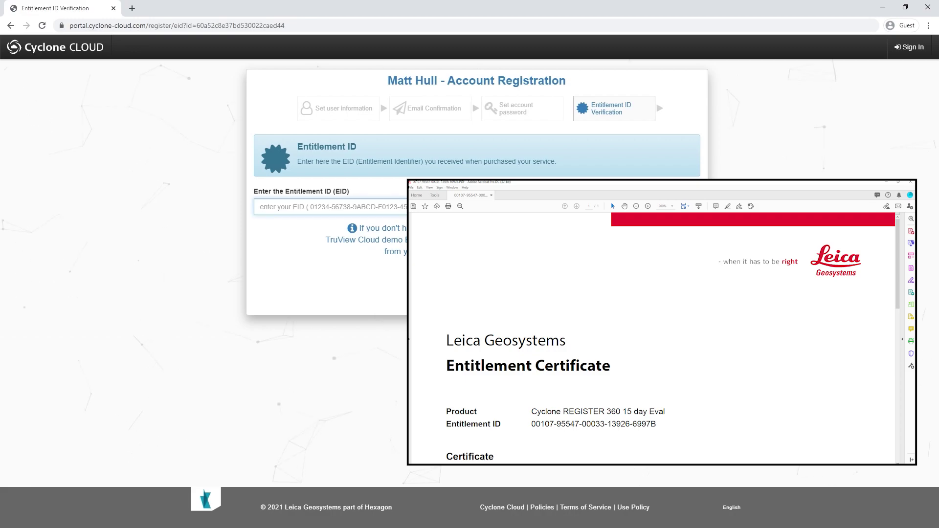
key(ctrl+v)
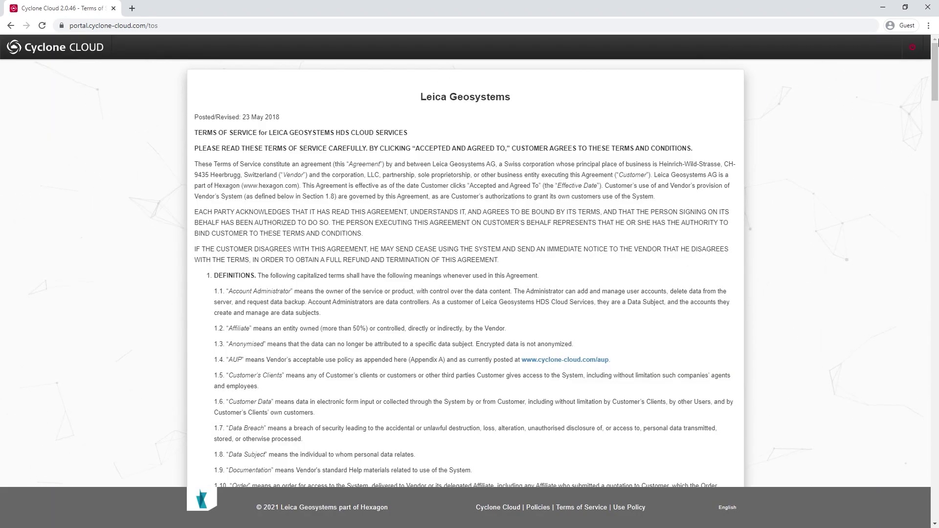
drag(937, 41, 937, 315)
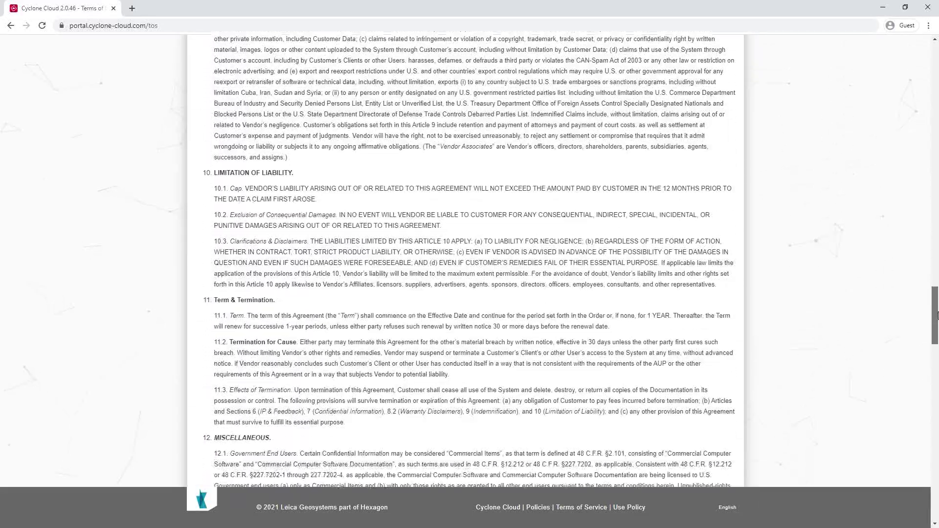
drag(938, 316, 938, 482)
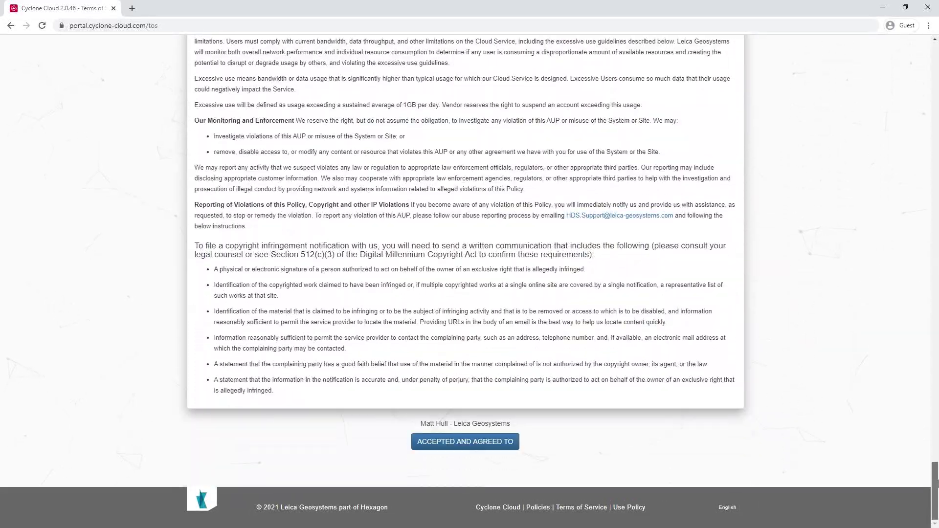
- Accept and agree to the Cyclone Cloud Terms of Service
click(464, 443)
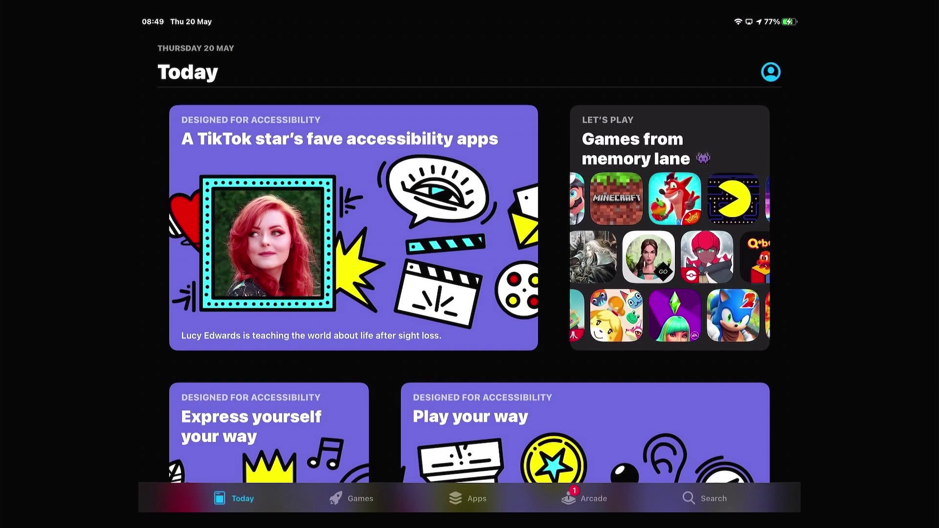
- Search the App Store for leica cyclone field 360 and download the app from its product page
click(705, 498)
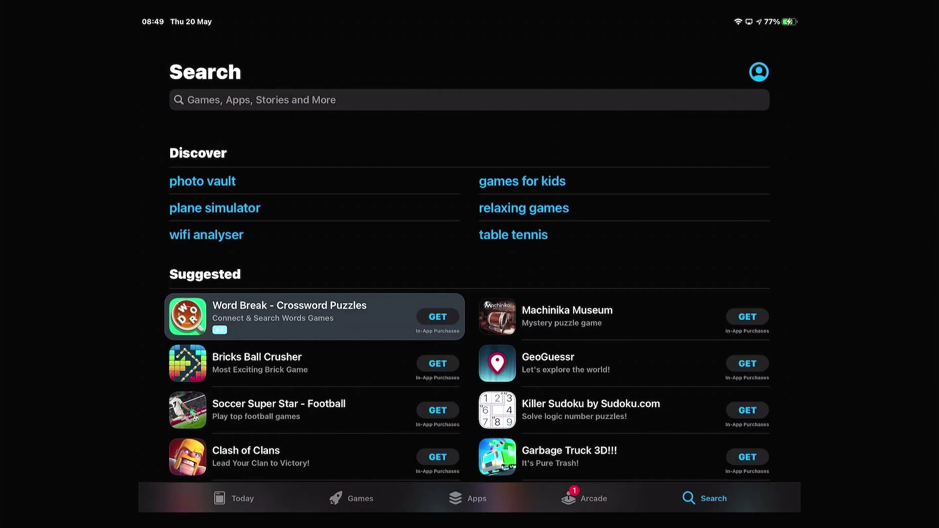
click(470, 100)
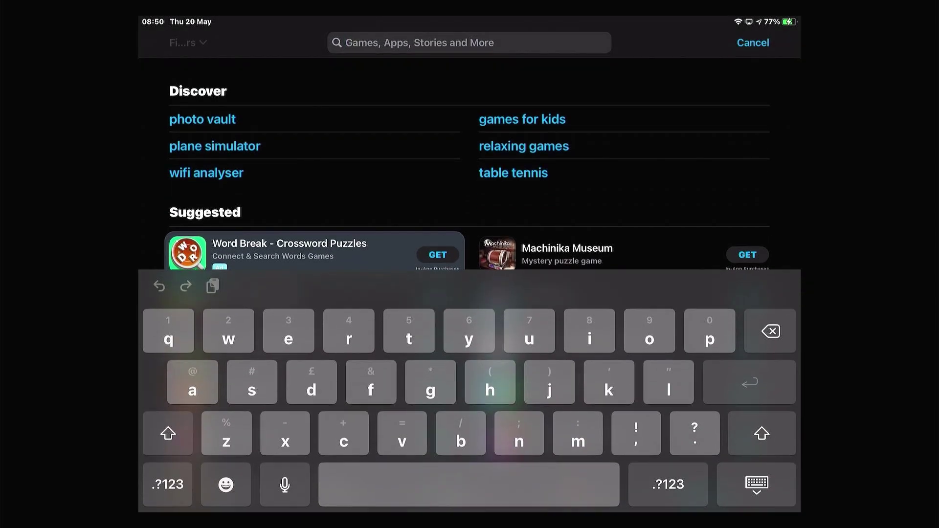
text(leica)
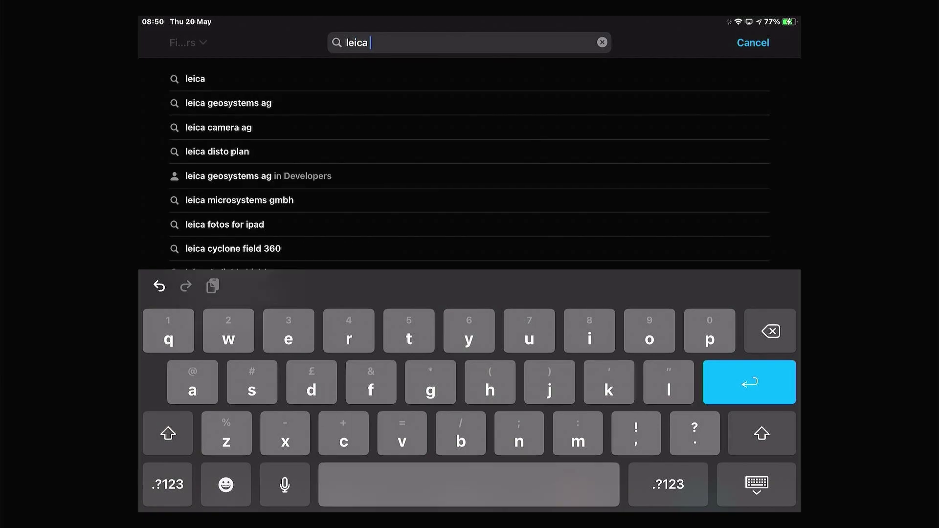
text( cyclone)
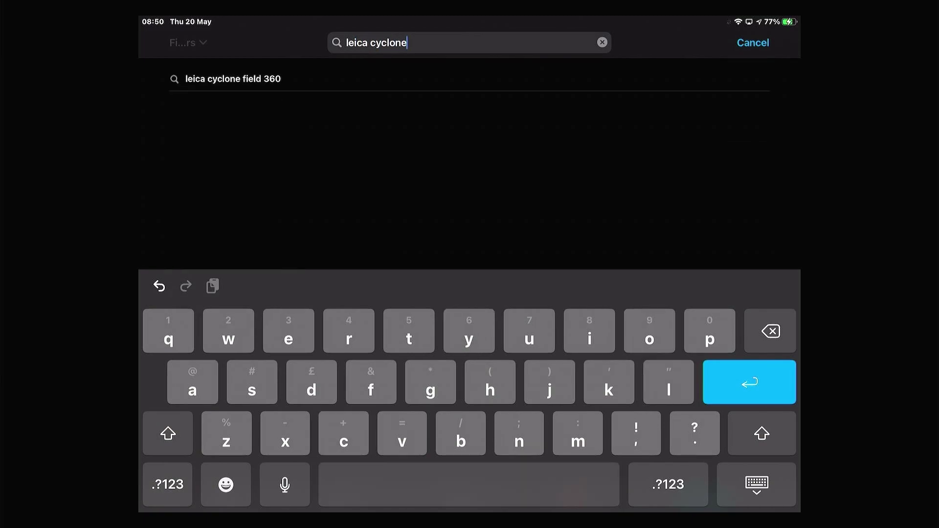
click(233, 79)
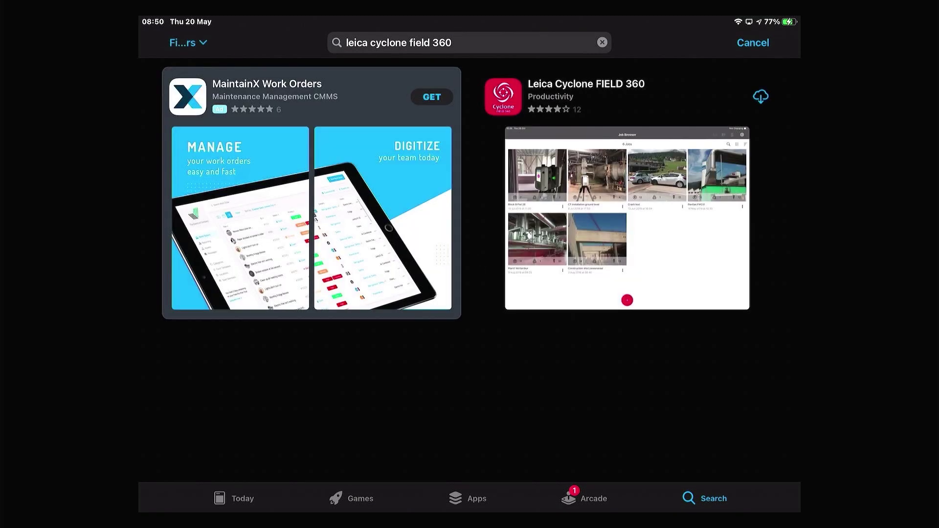
click(586, 95)
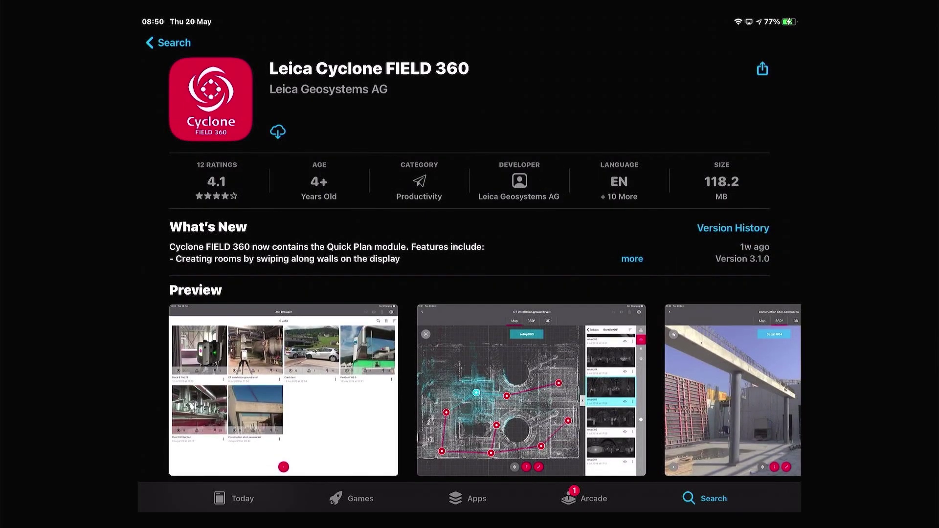
click(277, 131)
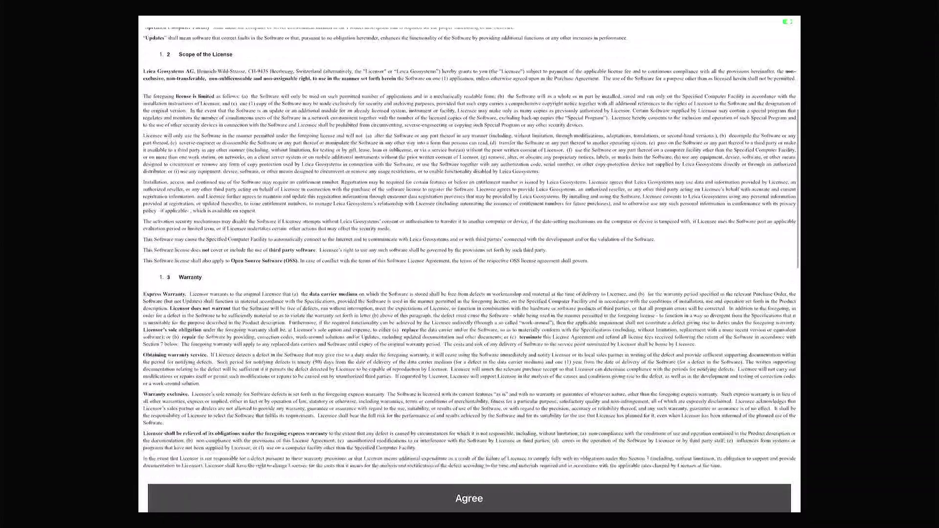
scroll(470, 256, down, 2)
scroll(470, 256, down, 2)
scroll(470, 256, down, 1)
scroll(470, 256, down, 3)
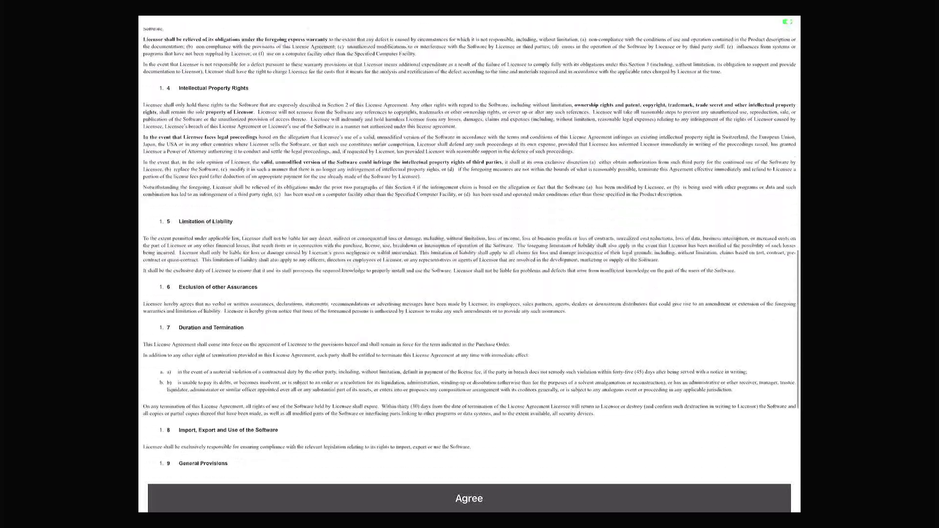
scroll(470, 255, down, 2)
- Agree to the Cyclone FIELD 360 software licence agreement
click(469, 499)
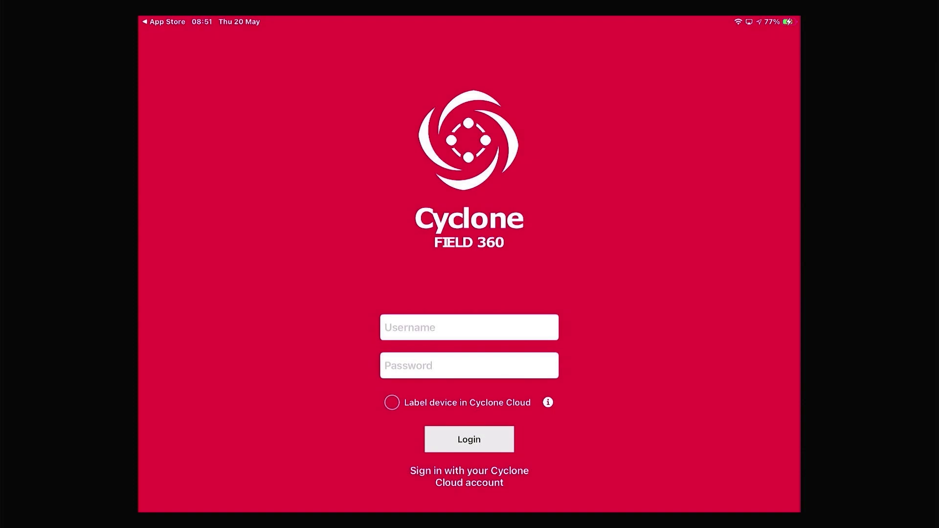
- Enter the username and password, enable device labelling with label Leica iPad, and log in
click(469, 327)
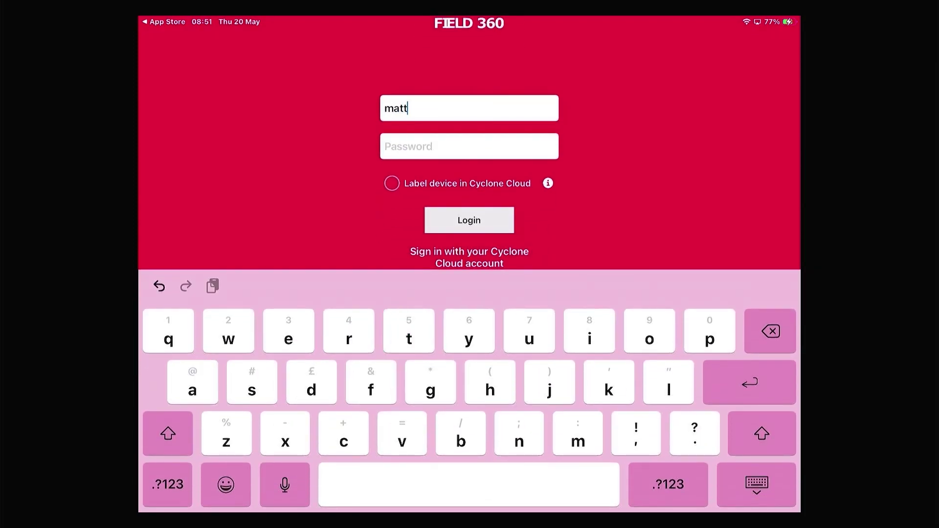
click(757, 485)
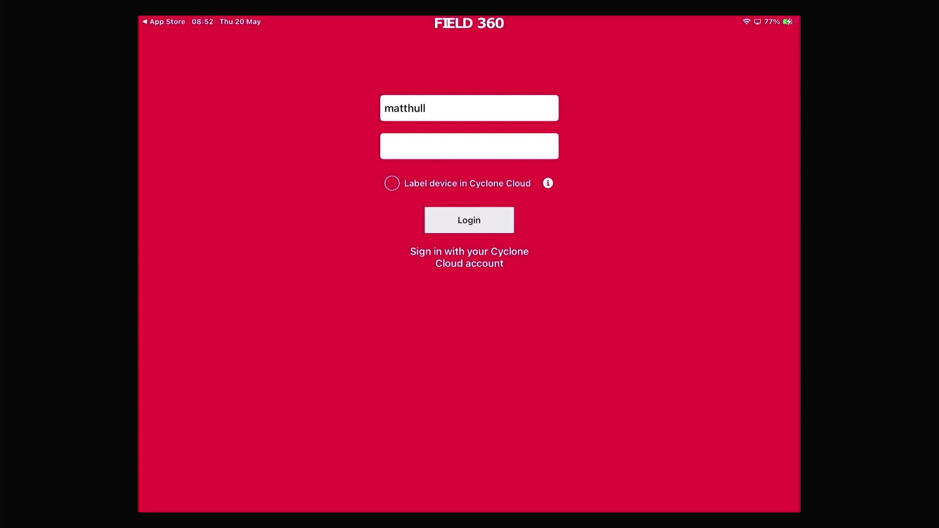
click(391, 401)
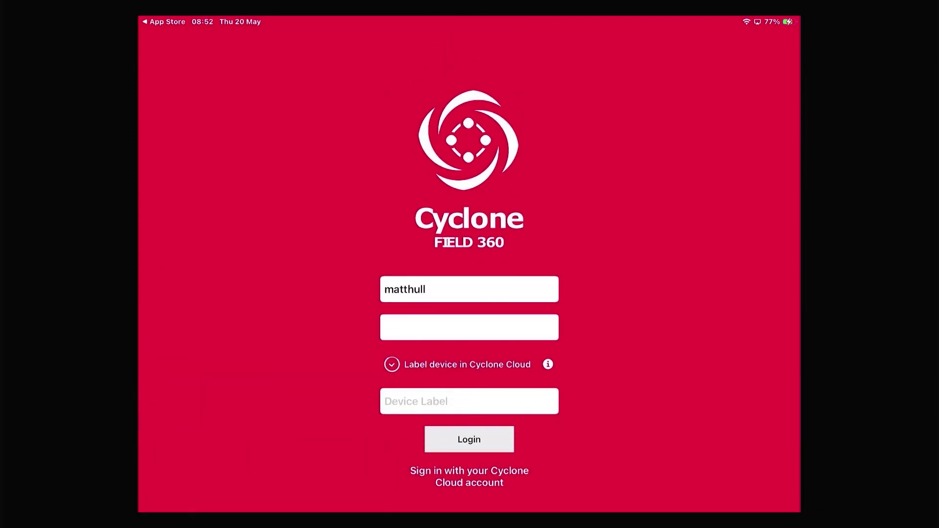
click(470, 402)
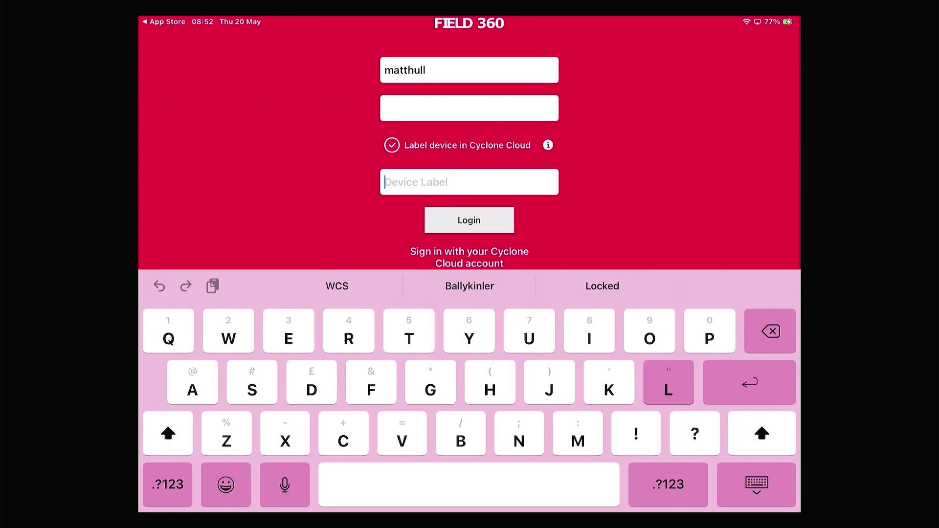
text(Leica)
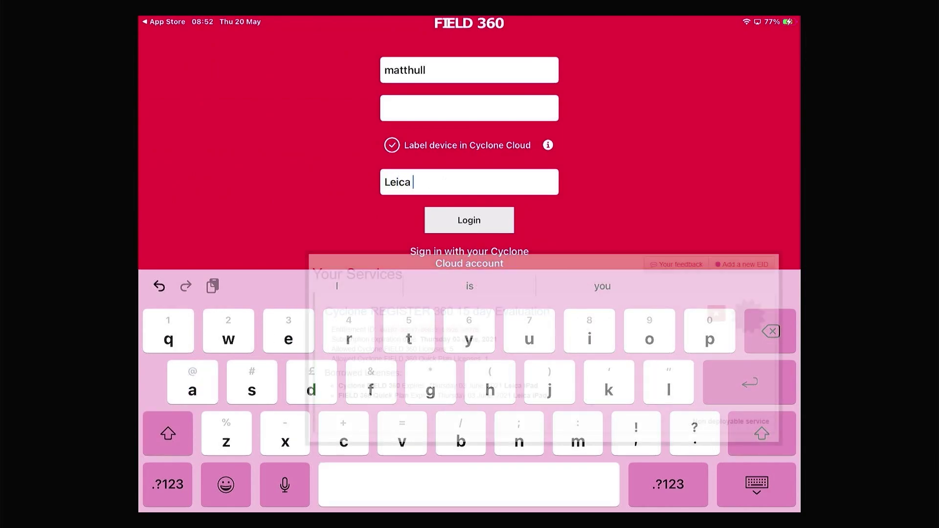
key(shift)
text(Paa)
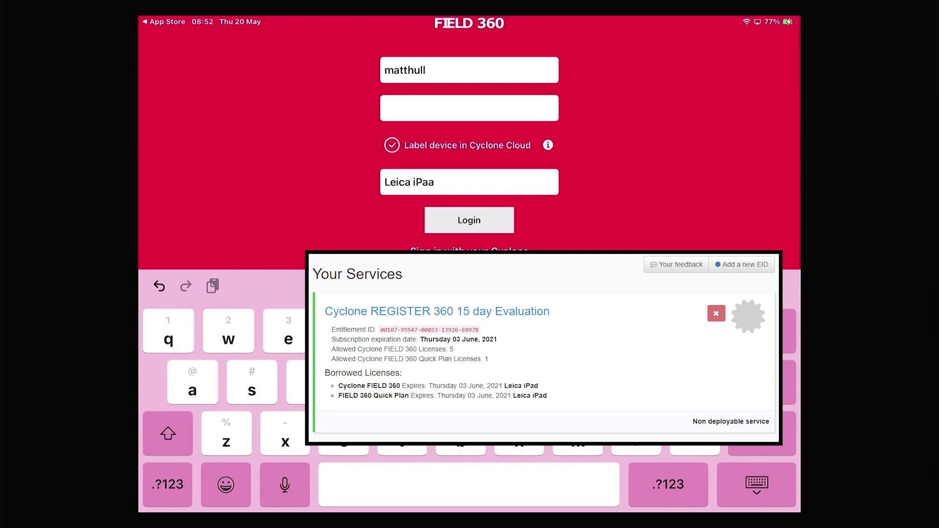
key(BackSpace)
text(d)
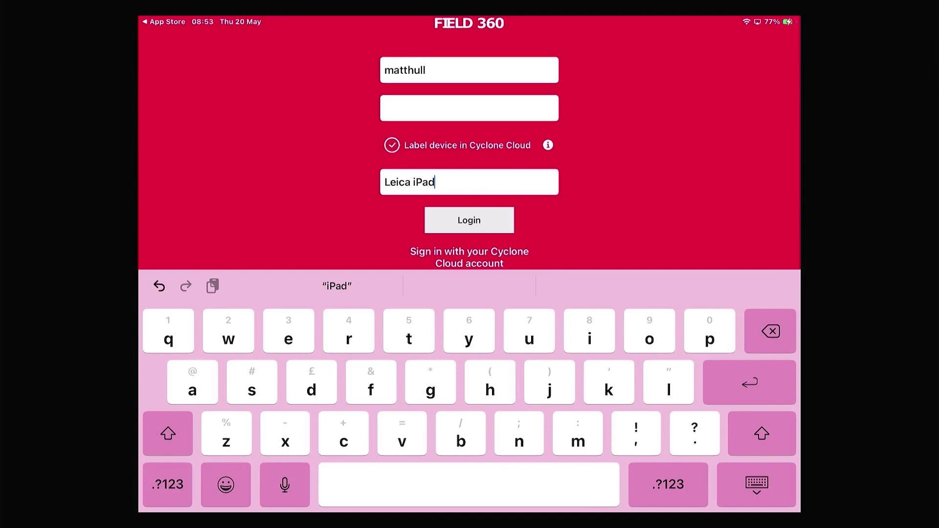
key(Return)
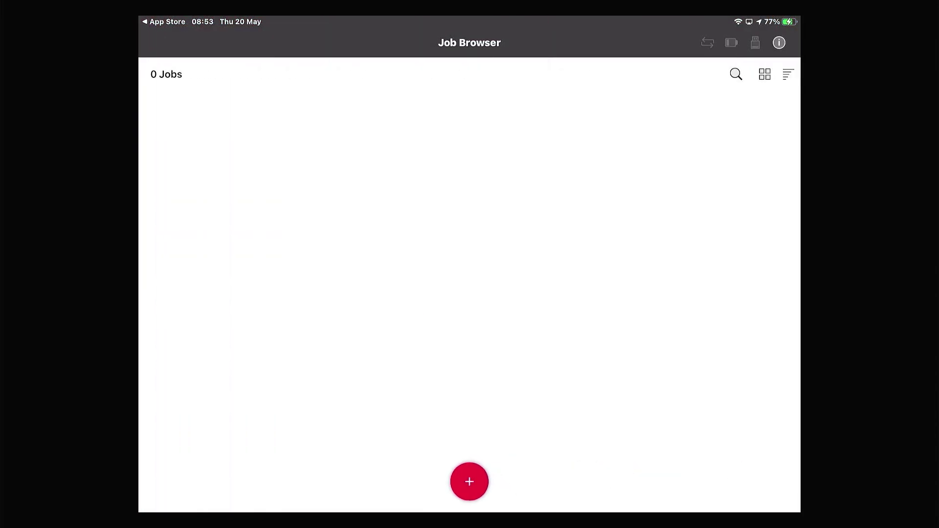
click(779, 43)
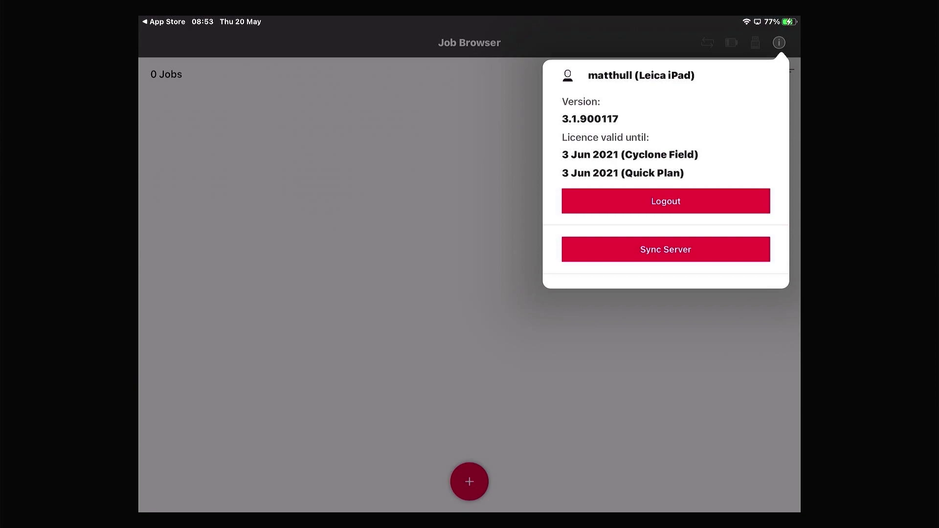
key(Escape)
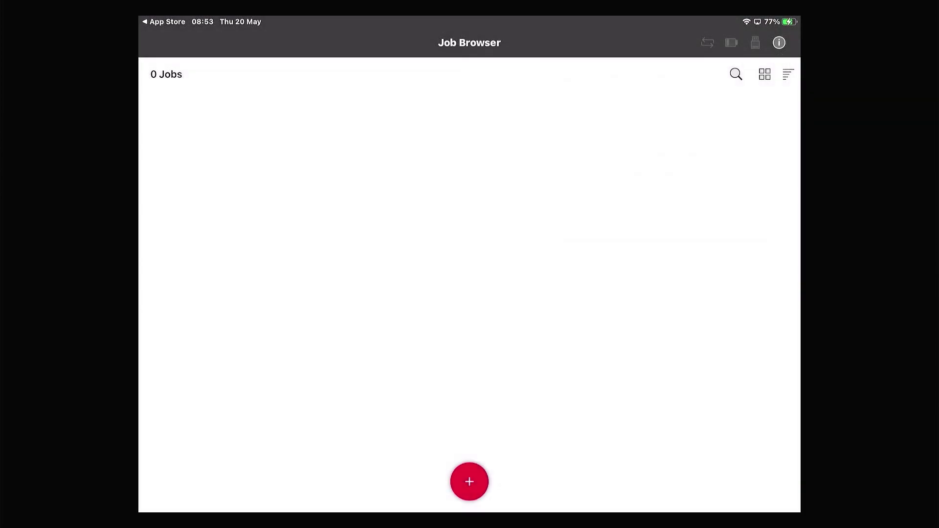